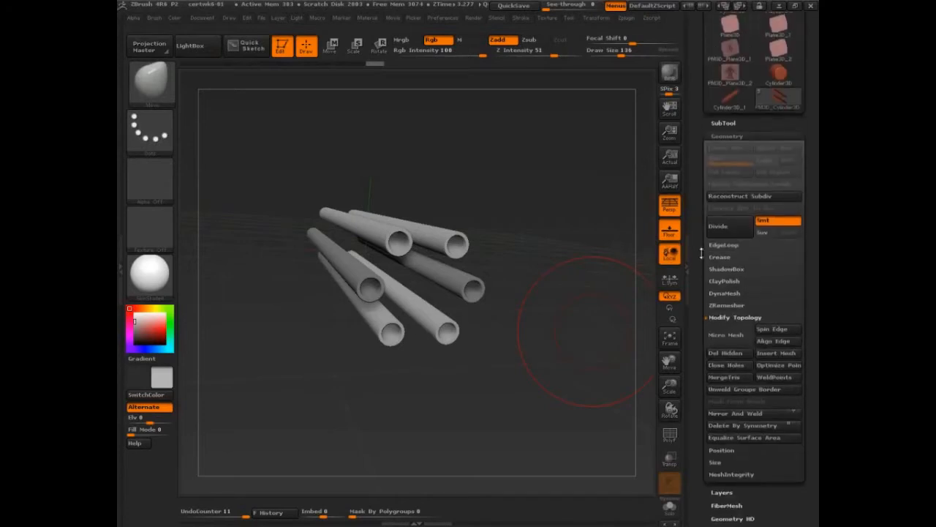
- Create a new InsertMesh brush from the single Cylinder3D_1 tube, viewed at an angle from its open end
left_click(727, 106)
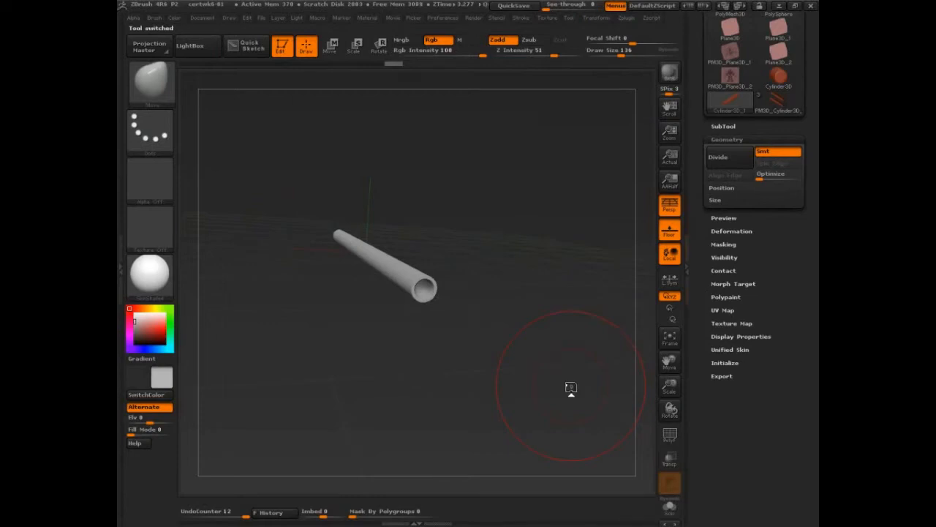
left_click_drag(700, 140, 700, 272)
mouse_move(597, 307)
left_mouse_down()
mouse_move(616, 324)
mouse_move(600, 317)
mouse_move(597, 329)
mouse_move(598, 309)
mouse_move(585, 300)
left_mouse_up()
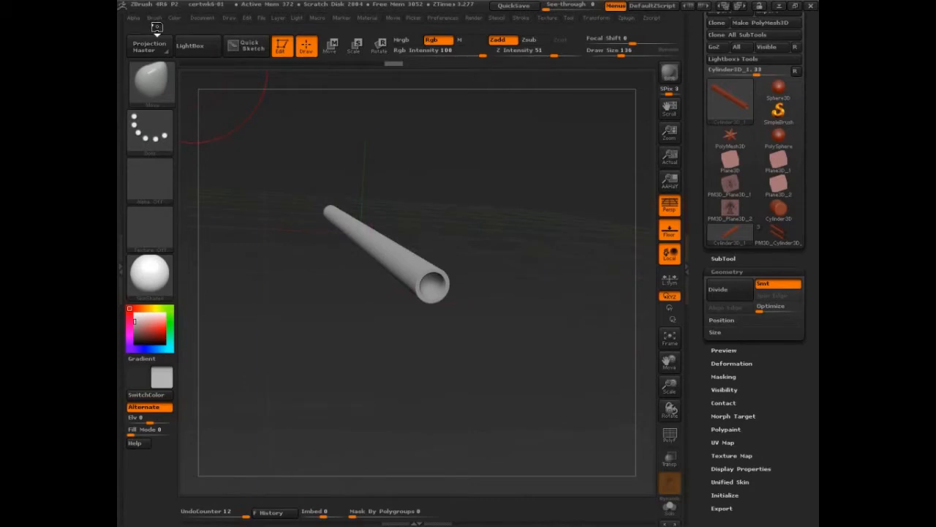
left_click(153, 18)
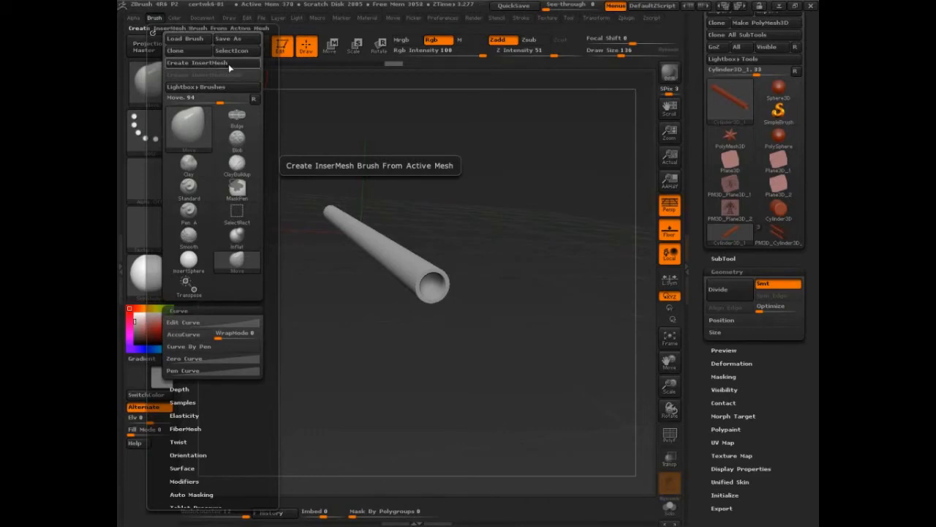
left_click(228, 64)
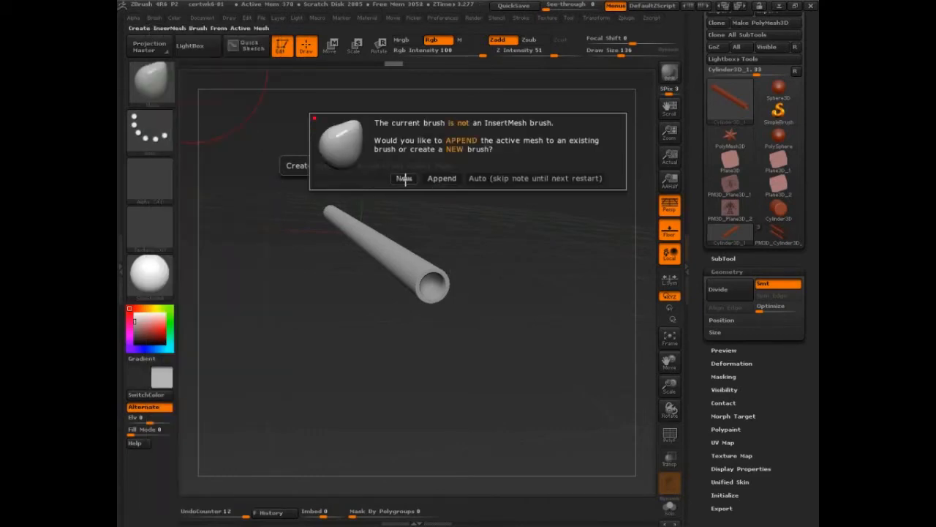
left_click(405, 178)
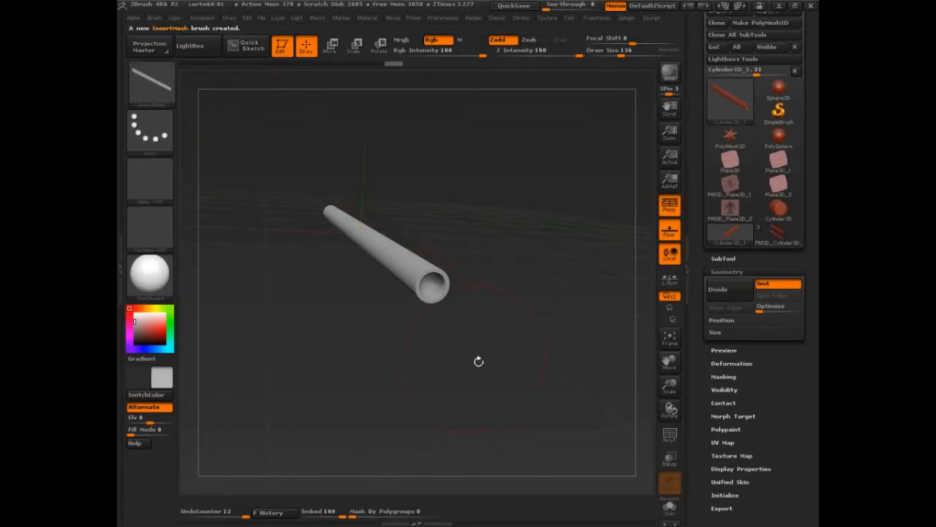
- Switch to the PolySphere, frame it, and activate radial symmetry about the X axis
left_click(778, 137)
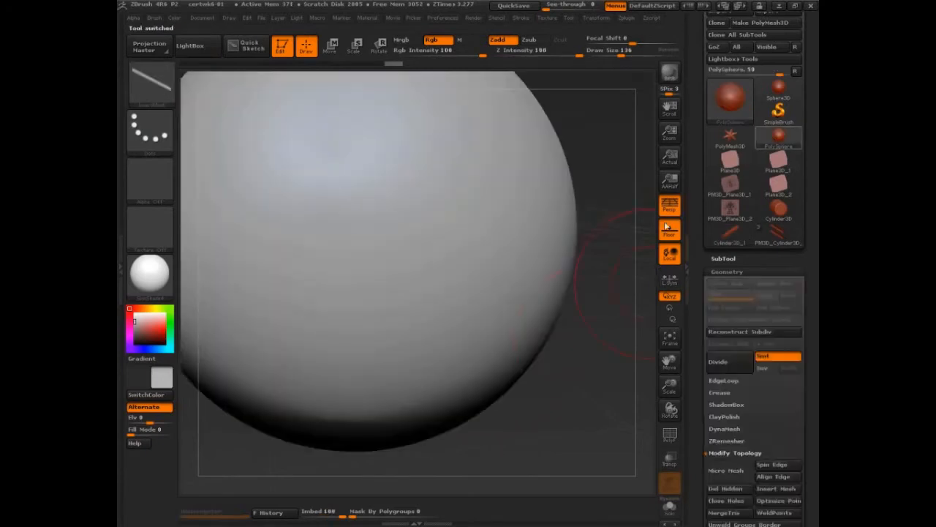
key("f")
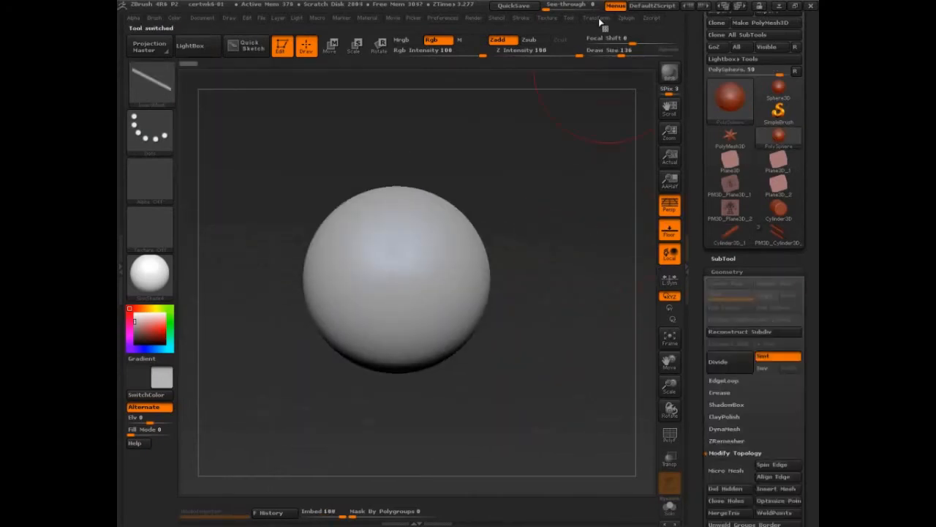
left_click(597, 18)
left_click(633, 285)
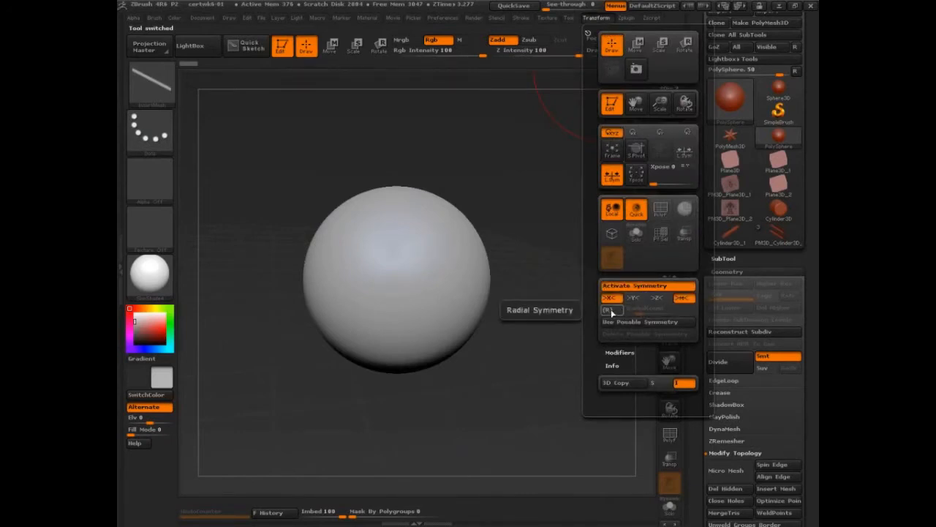
left_click(612, 311)
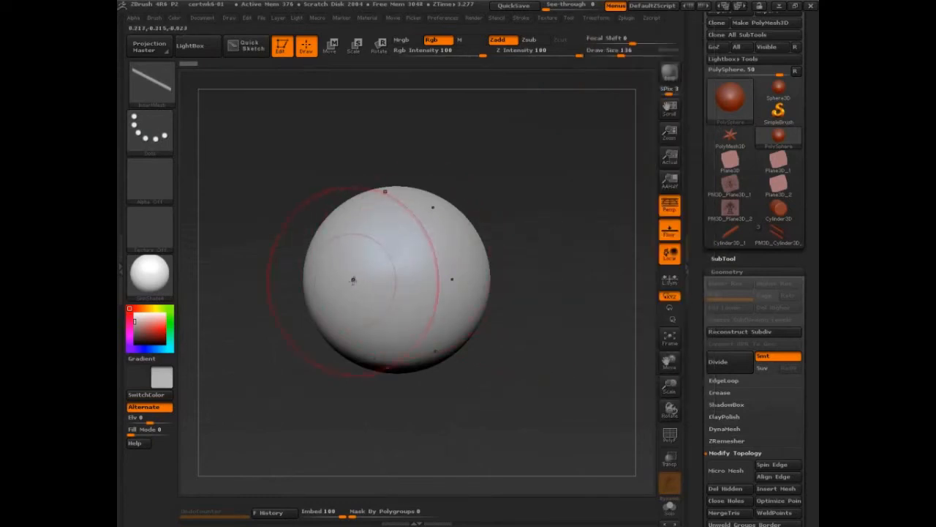
- Try inserting radially repeated tubes on the sphere, then undo the insertion
left_click_drag(395, 278, 428, 328)
mouse_move(553, 343)
left_mouse_down()
mouse_move(566, 327)
mouse_move(522, 334)
mouse_move(539, 345)
left_mouse_up()
key("ctrl+z")
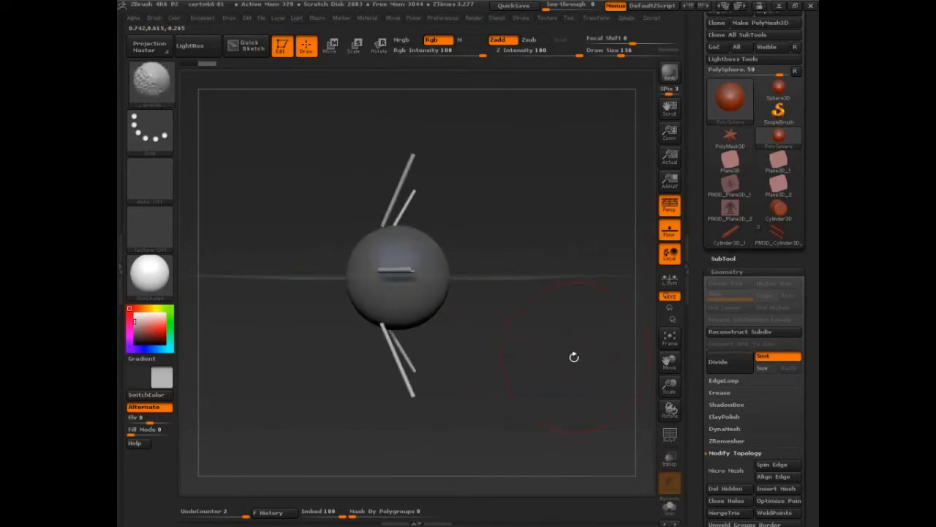
- Set the picker to Selected Orientation and turn off perspective distortion
left_click(415, 18)
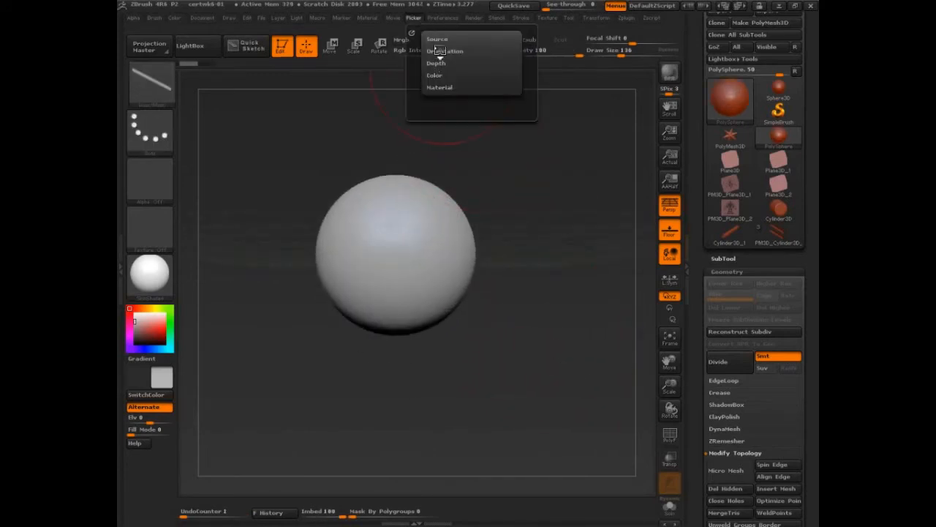
left_click(439, 52)
left_click(447, 81)
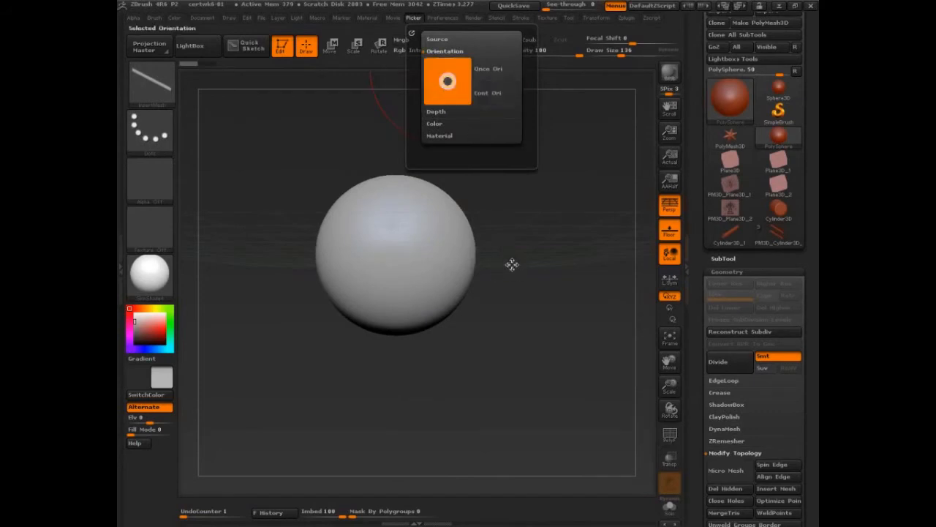
left_click(668, 209)
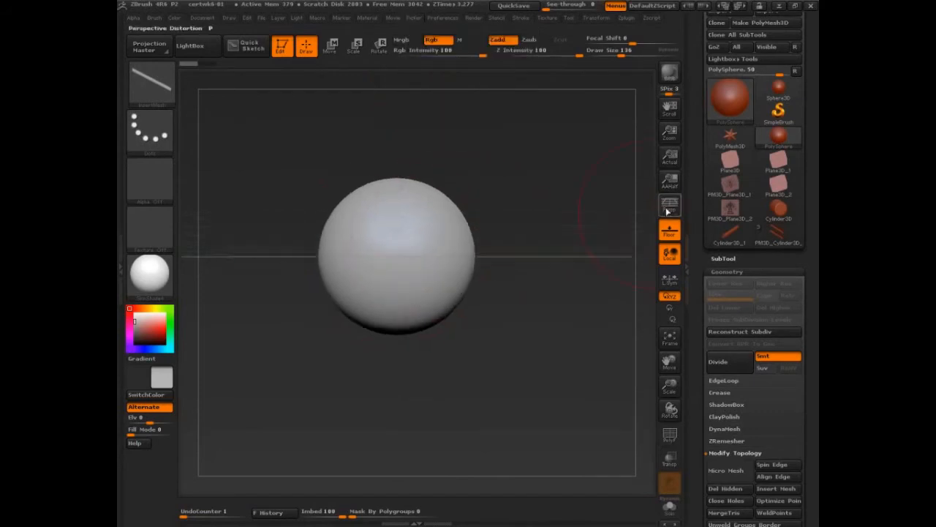
- Insert a ring of radially repeated tubes from the centre of the sphere and reopen the picker's orientation settings
left_click_drag(397, 256, 448, 332)
left_click(413, 18)
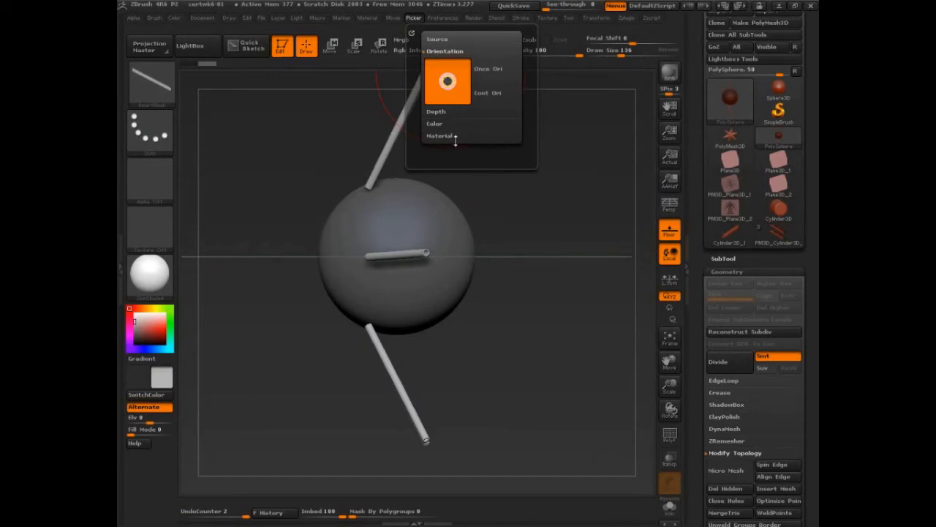
- Create a second new InsertMesh brush from the Cylinder3D_1 tube, turned to a straight lengthwise side view
left_click(731, 232)
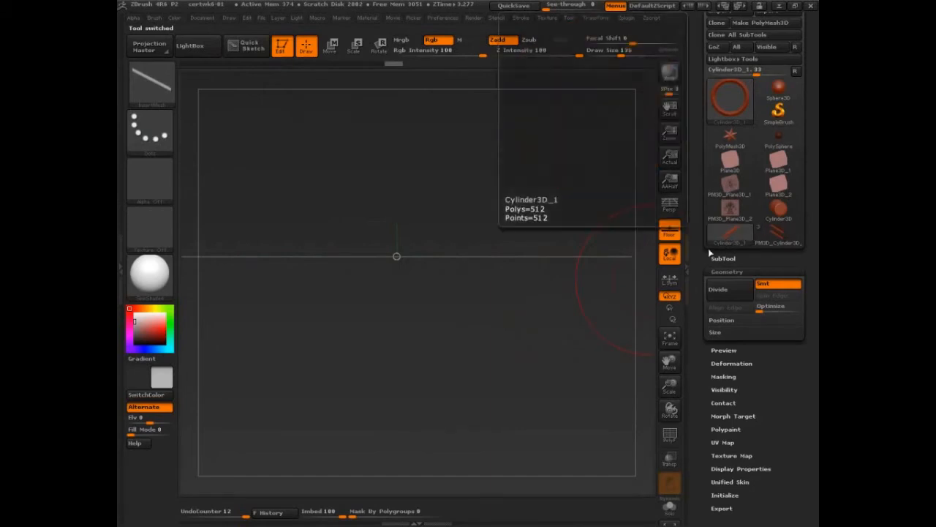
left_click_drag(526, 321, 578, 384)
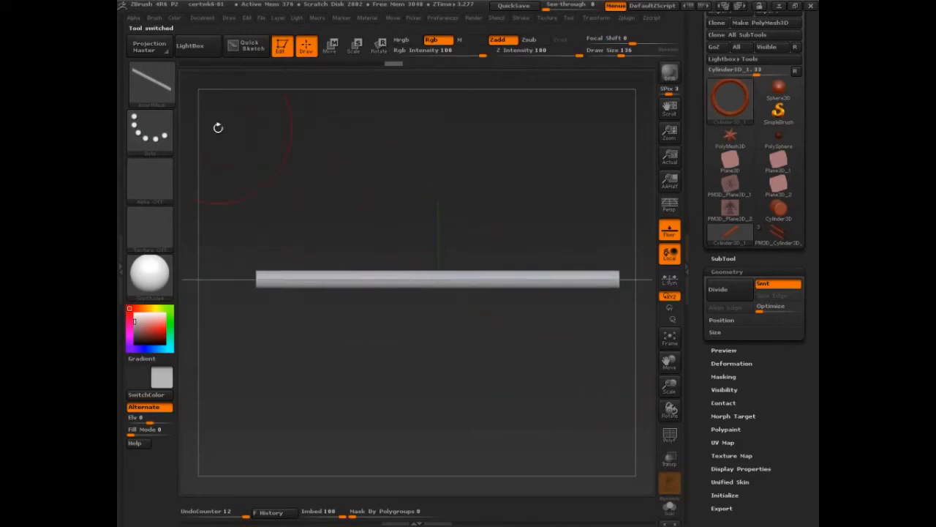
left_click(155, 18)
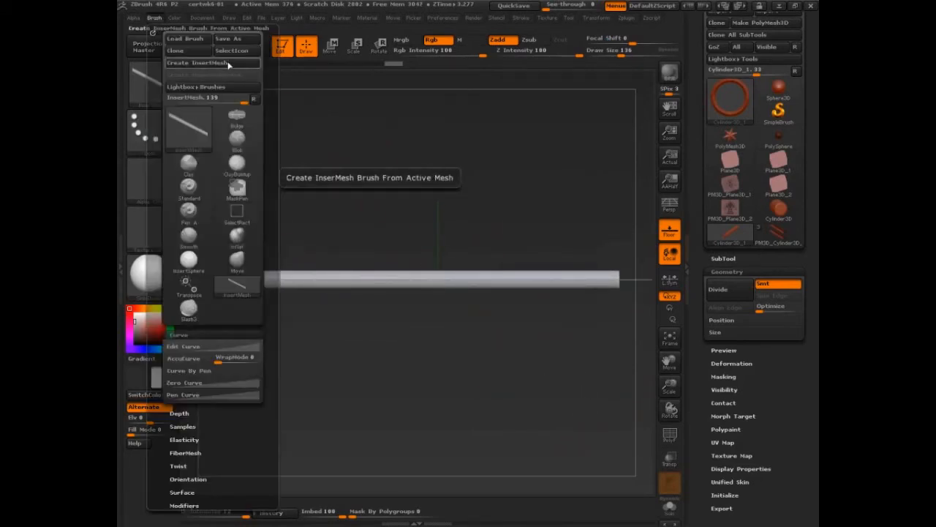
left_click(197, 62)
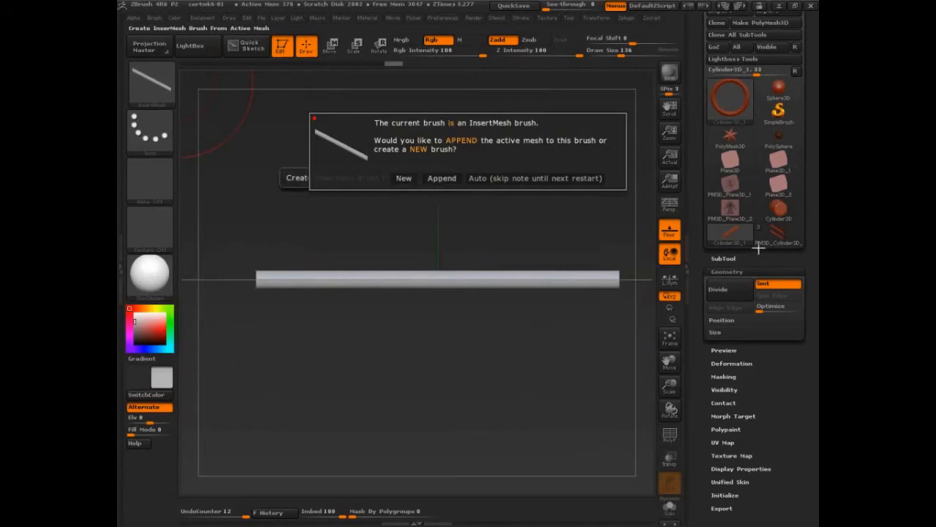
left_click(404, 177)
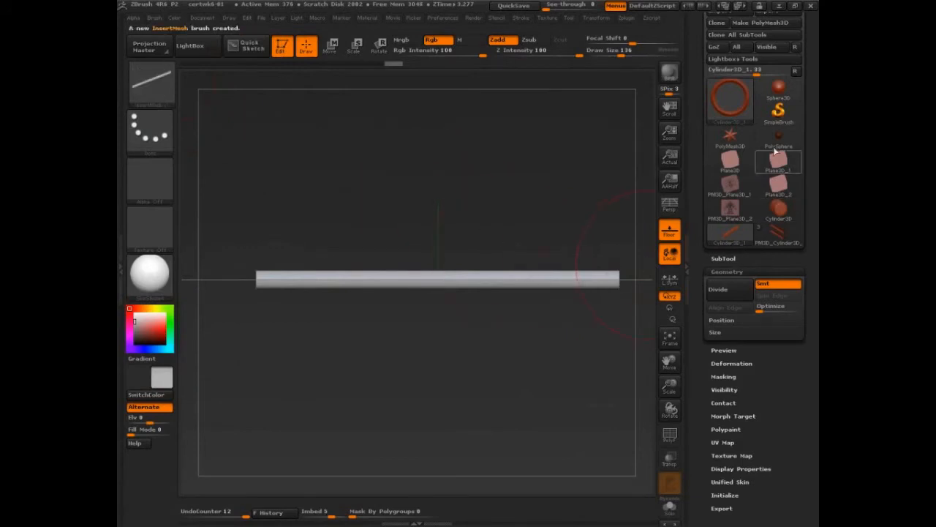
- Return to the PolySphere, clear its earlier tubes, and insert a radial ring of parallel tubes with the side-view brush
left_click(779, 139)
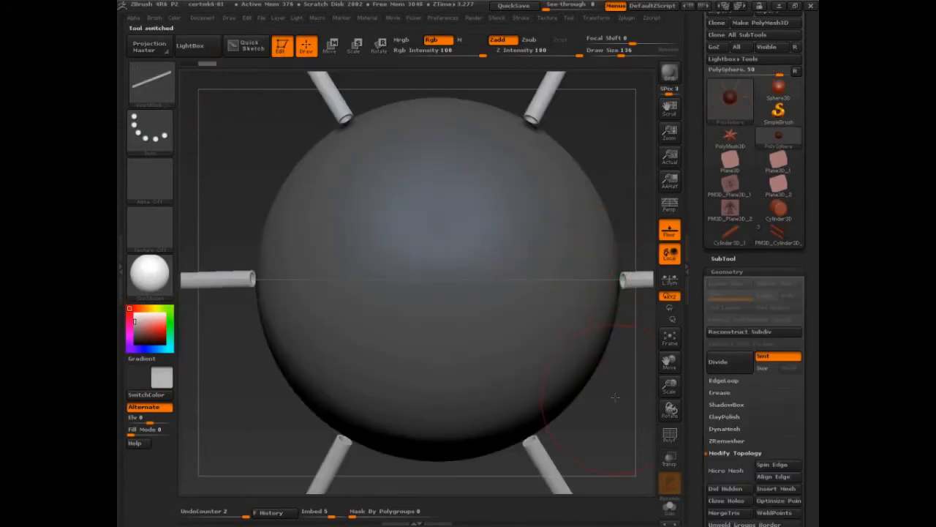
left_click_drag(577, 430, 485, 391, "alt")
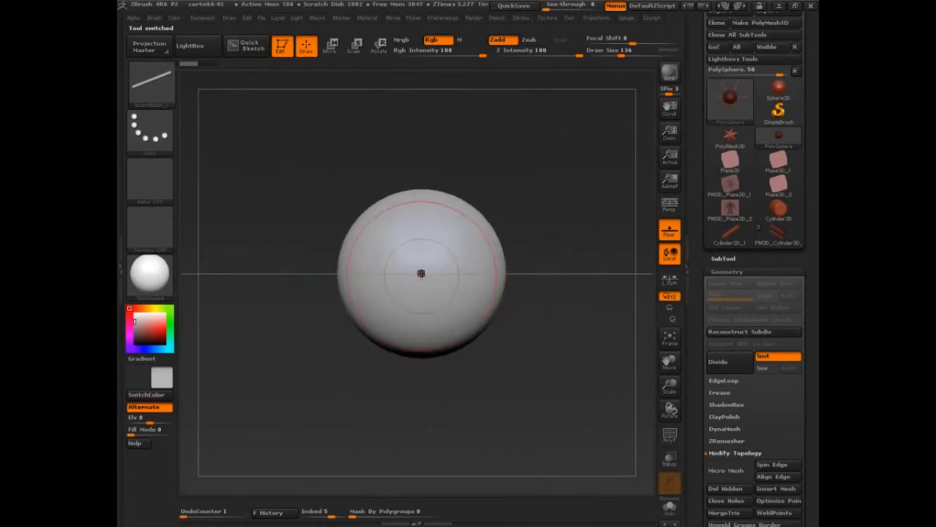
left_click_drag(551, 349, 577, 344, "alt")
left_click_drag(508, 273, 509, 484)
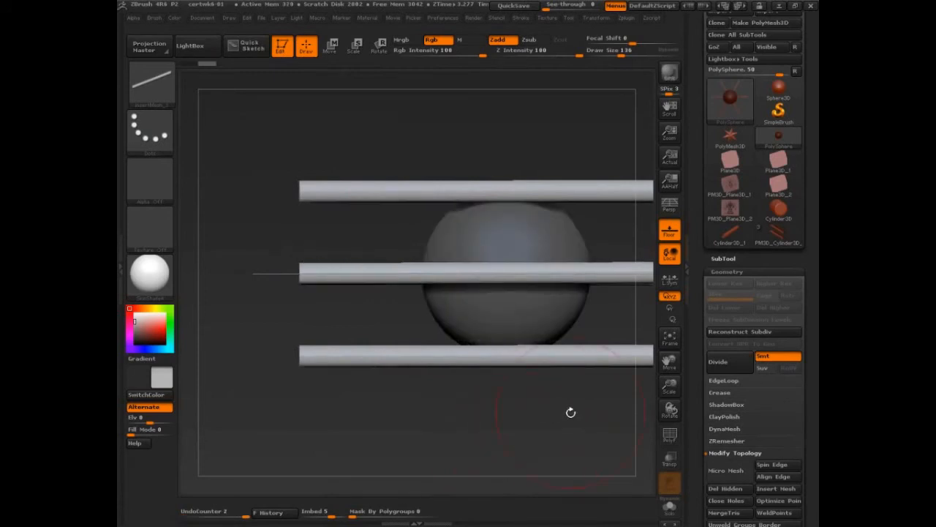
left_click_drag(571, 413, 590, 442, "alt")
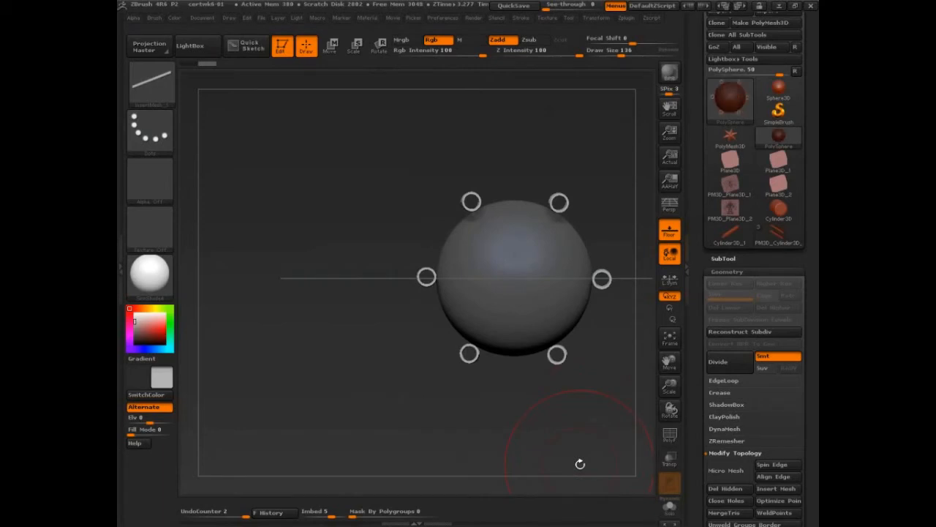
mouse_move(639, 359)
left_mouse_down()
mouse_move(539, 457)
mouse_move(426, 368)
left_mouse_up()
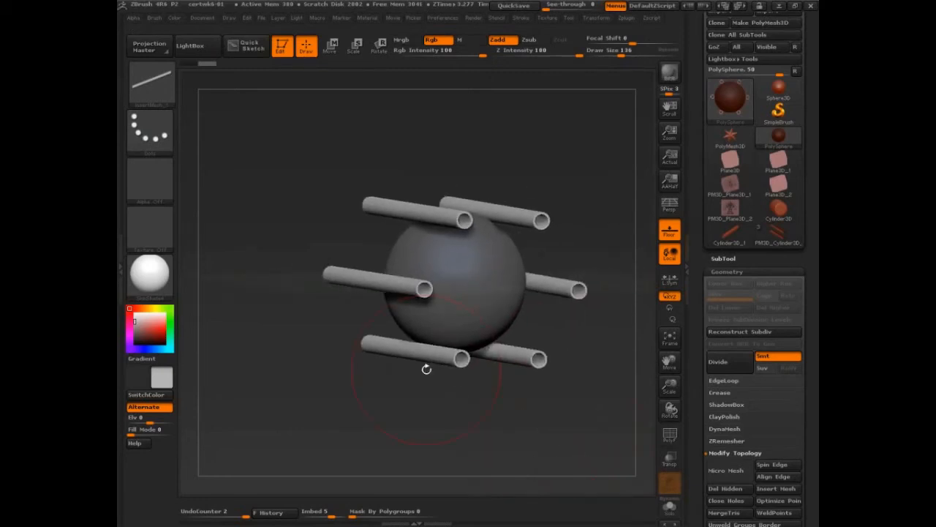
- Insert a second radial set of tubes on the sphere with the first, angled InsertMesh brush for comparison
left_click(167, 101)
left_click(271, 330)
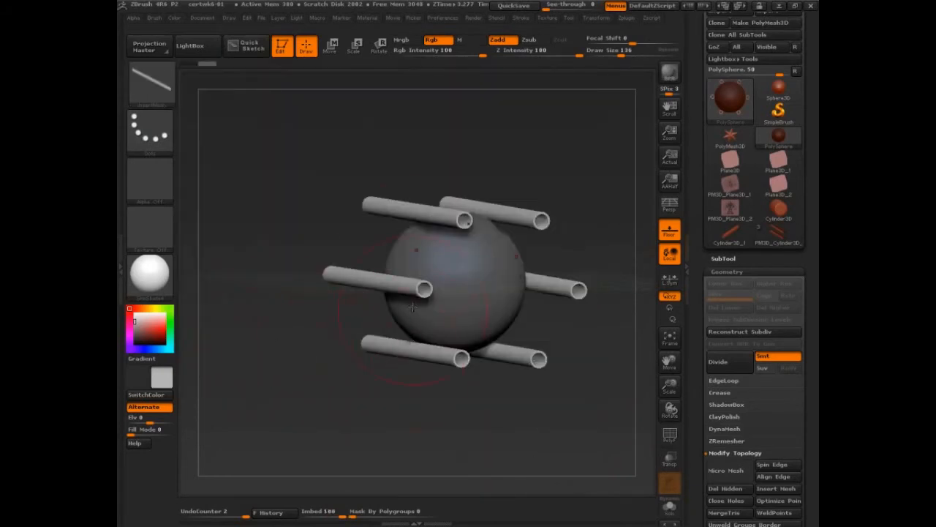
left_click_drag(438, 313, 458, 371)
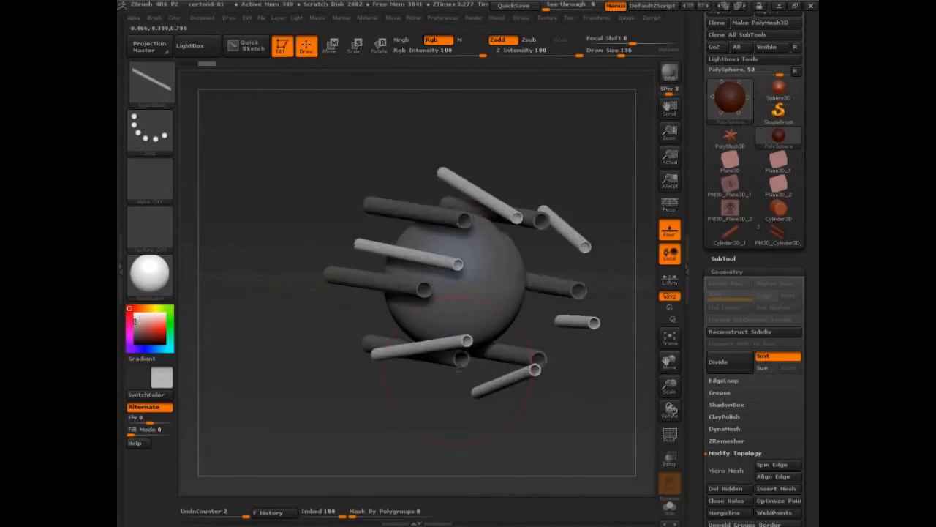
left_click_drag(527, 447, 545, 454)
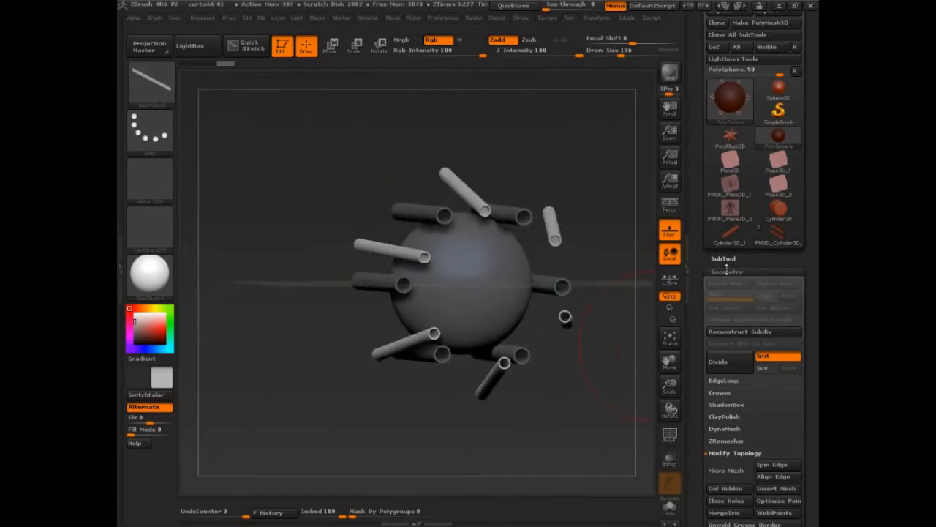
- Expand the object preview and switch back to the Cylinder3D_1 tube, orienting it at an angle
left_click(727, 271)
left_click(725, 325)
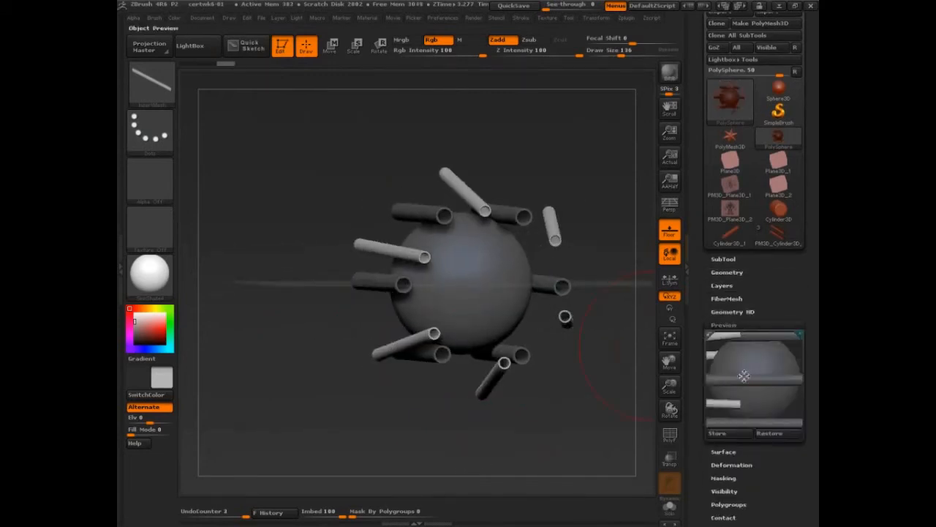
left_click(732, 238)
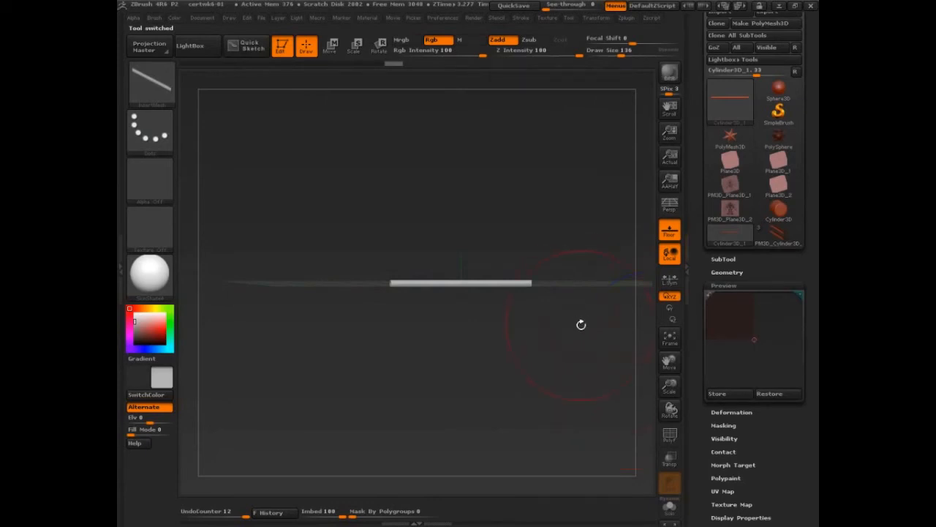
mouse_move(581, 324)
left_mouse_down()
mouse_move(570, 353)
mouse_move(610, 416)
left_mouse_up()
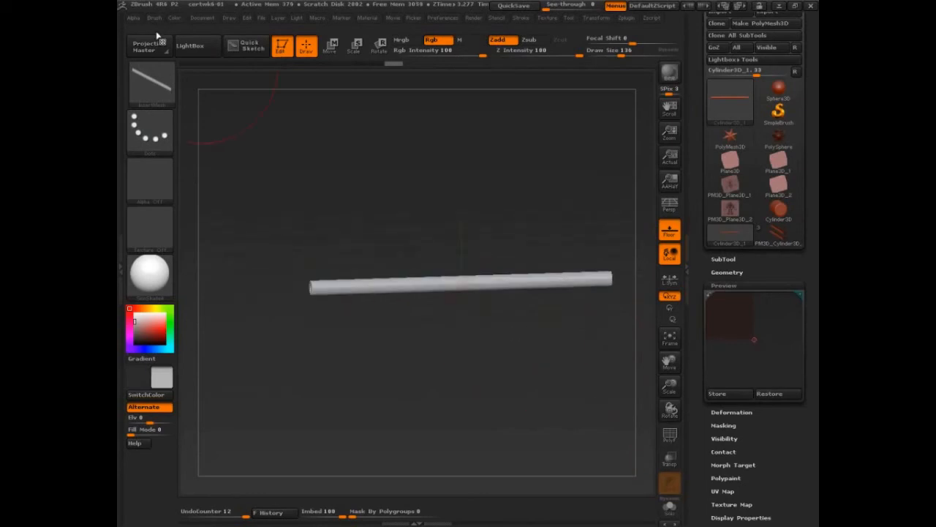
left_click(154, 19)
left_click_drag(537, 216, 578, 242, "shift")
left_click_drag(584, 244, 542, 374, "alt")
key("ctrl+shift")
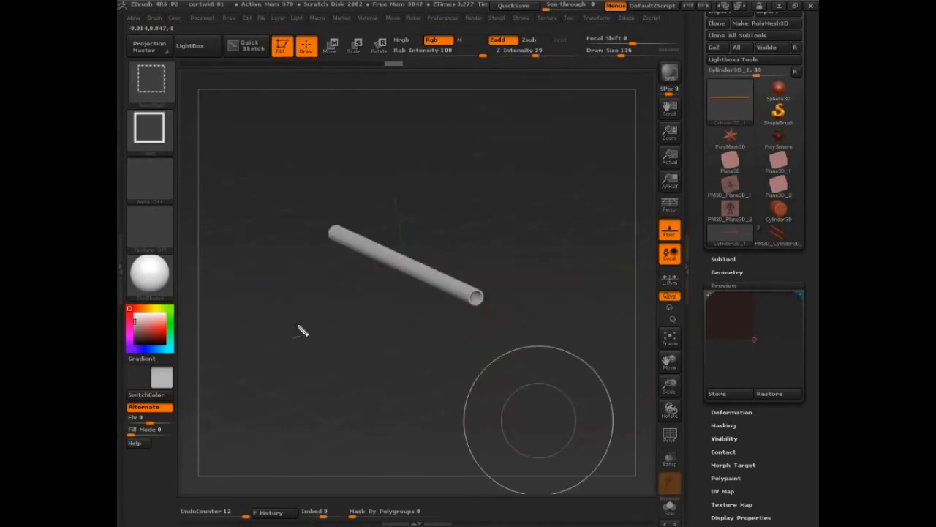
left_click_drag(422, 432, 426, 330)
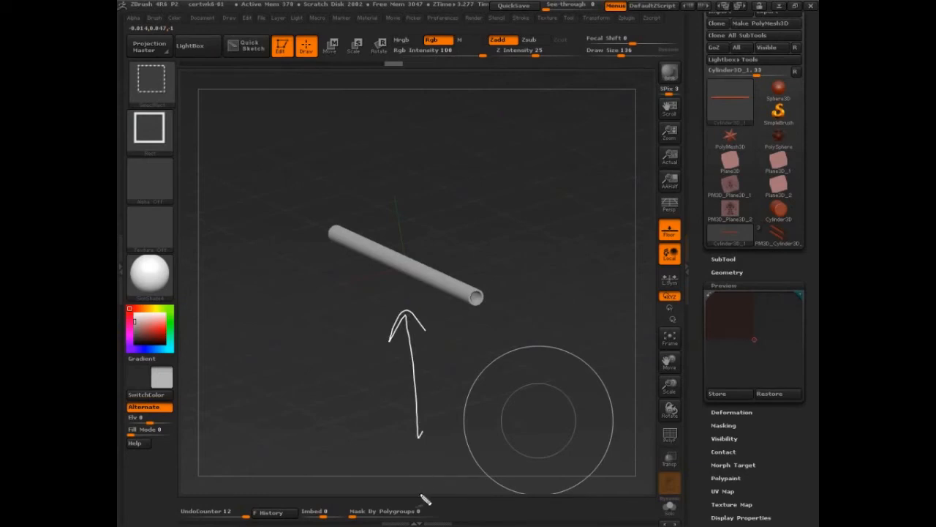
mouse_move(421, 491)
left_mouse_down()
mouse_move(411, 304)
mouse_move(447, 346)
mouse_move(432, 352)
mouse_move(408, 337)
mouse_move(419, 316)
left_mouse_up()
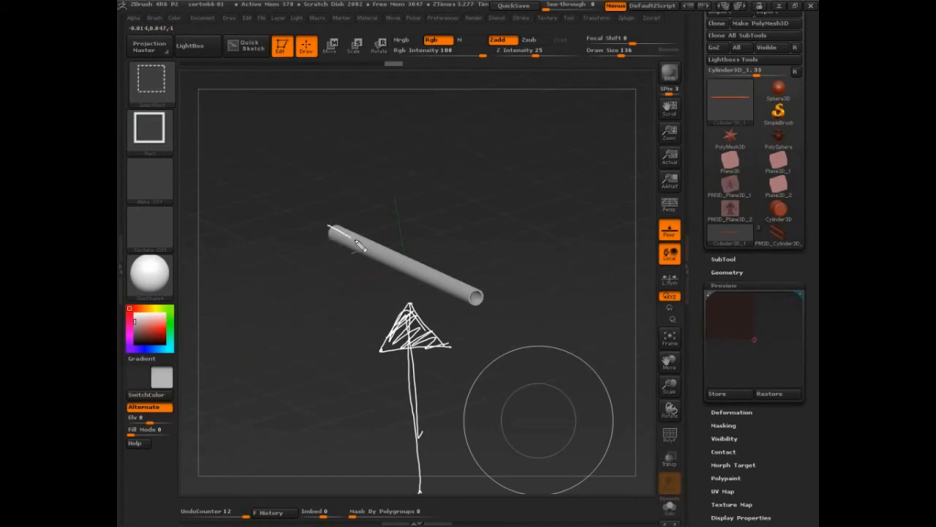
left_click_drag(356, 241, 540, 331)
mouse_move(529, 304)
left_mouse_down()
mouse_move(499, 347)
mouse_move(487, 342)
left_mouse_up()
mouse_move(477, 164)
left_mouse_down()
mouse_move(426, 300)
mouse_move(507, 212)
mouse_move(395, 114)
left_mouse_up()
key("Escape")
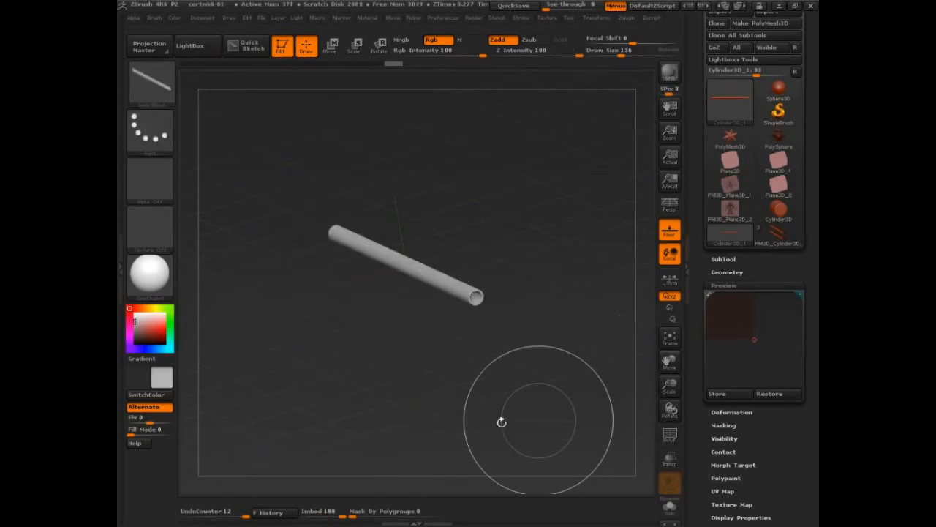
mouse_move(501, 422)
left_mouse_down()
mouse_move(528, 372)
mouse_move(531, 410)
left_mouse_up()
key("ctrl+shift+d")
mouse_move(417, 448)
left_mouse_down()
mouse_move(403, 301)
mouse_move(431, 311)
left_mouse_up()
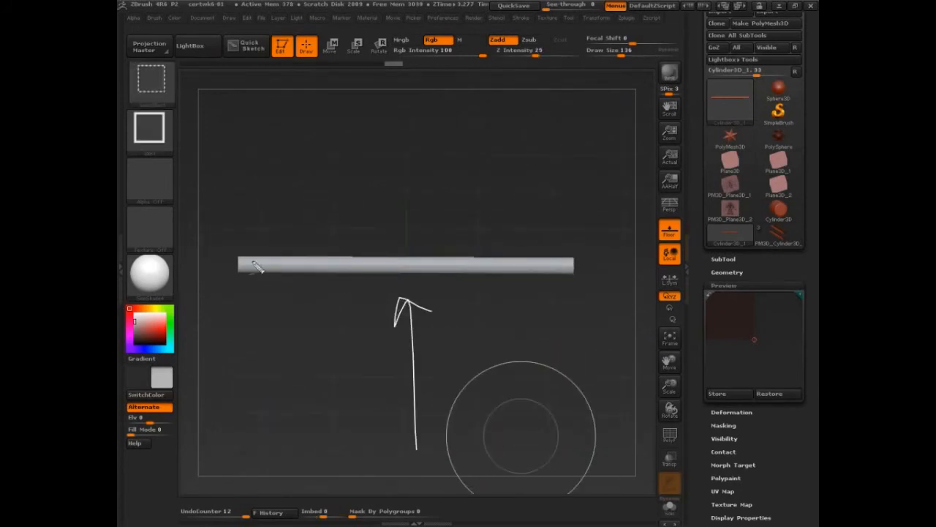
mouse_move(241, 256)
left_mouse_down()
mouse_move(590, 257)
mouse_move(297, 268)
left_mouse_up()
mouse_move(439, 111)
left_mouse_down()
mouse_move(475, 248)
mouse_move(414, 259)
mouse_move(419, 85)
left_mouse_up()
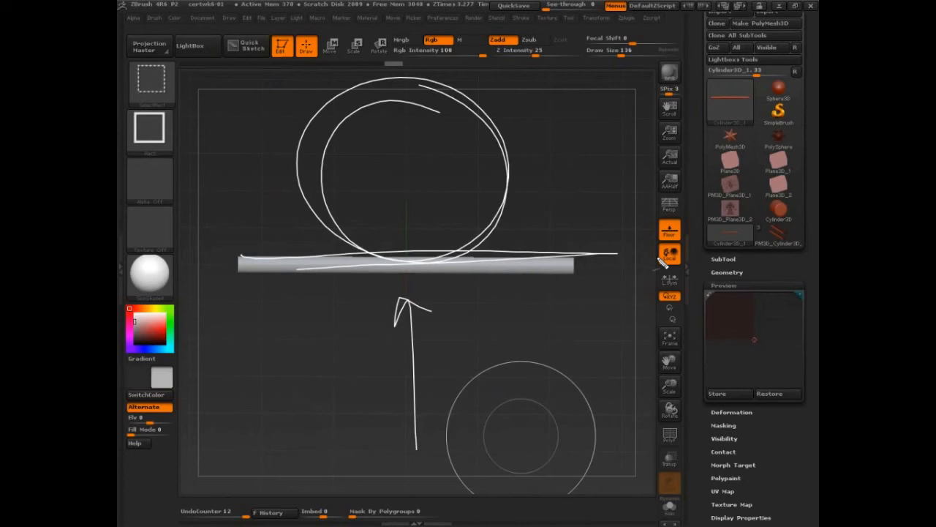
- Switch to the PM3D_Cylinder3D_3 tool with the six tubes and merge its three subtools into one with MergeDown
left_click(778, 234)
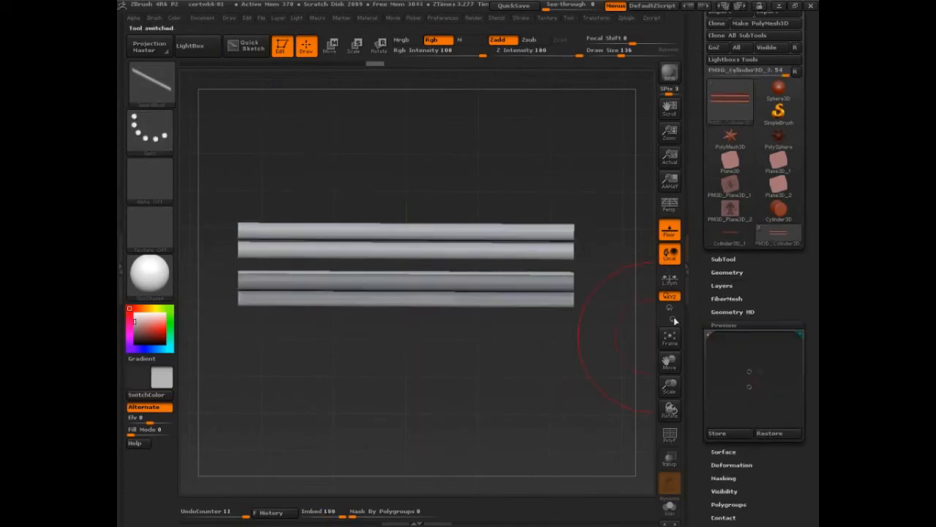
left_click_drag(600, 387, 616, 402)
left_click(724, 258)
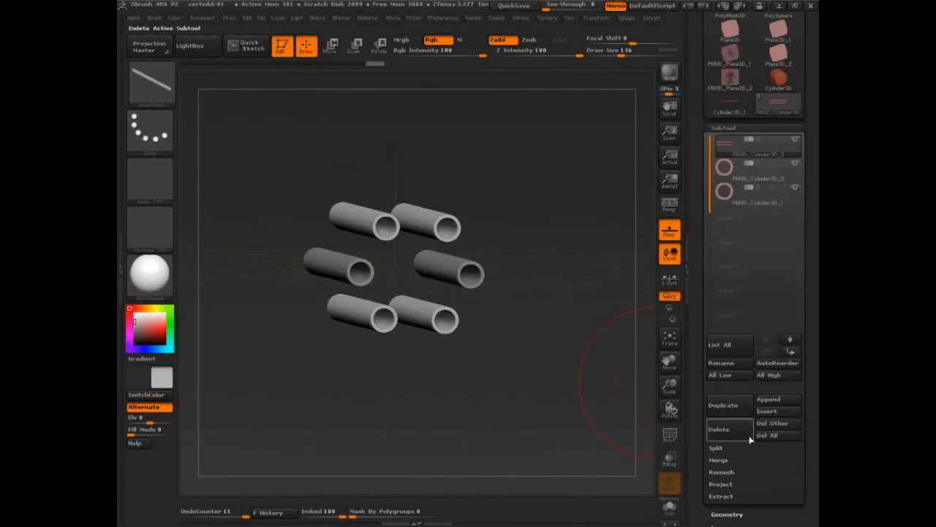
left_click(719, 460)
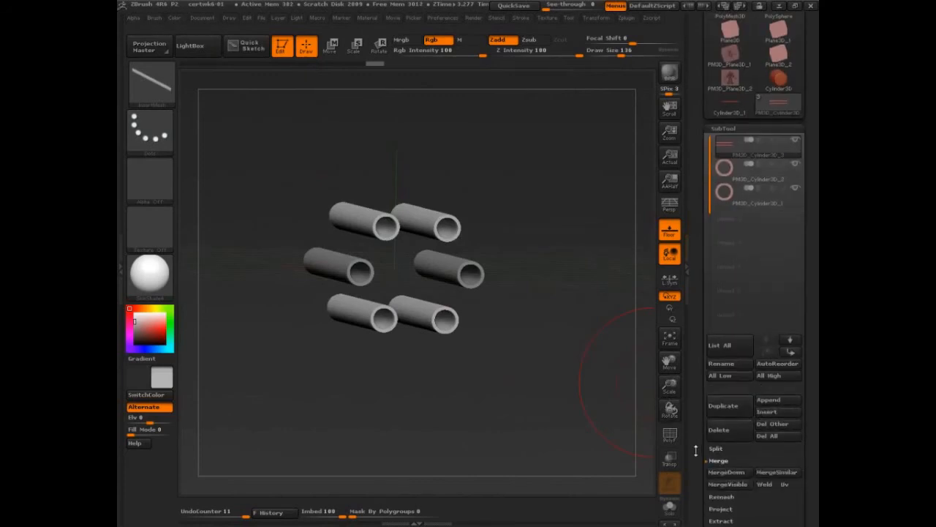
left_click_drag(699, 341, 708, 392)
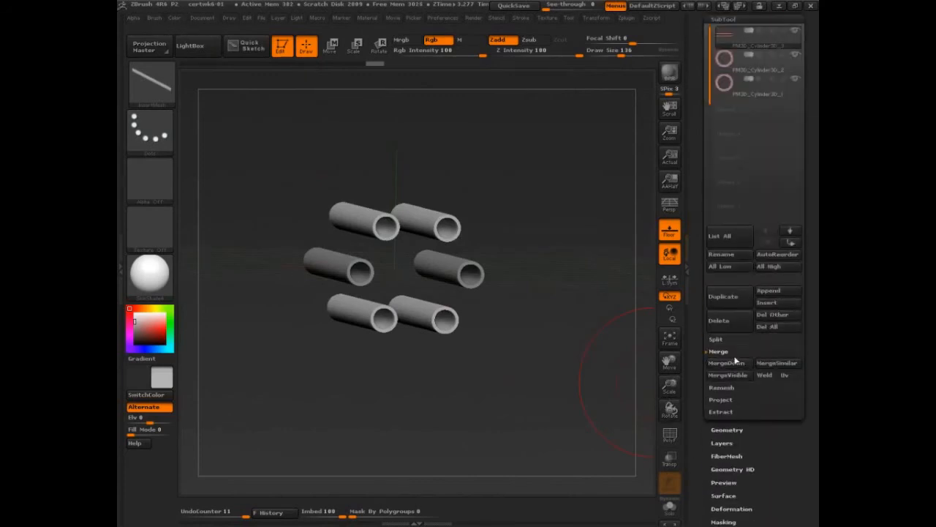
left_click(732, 364)
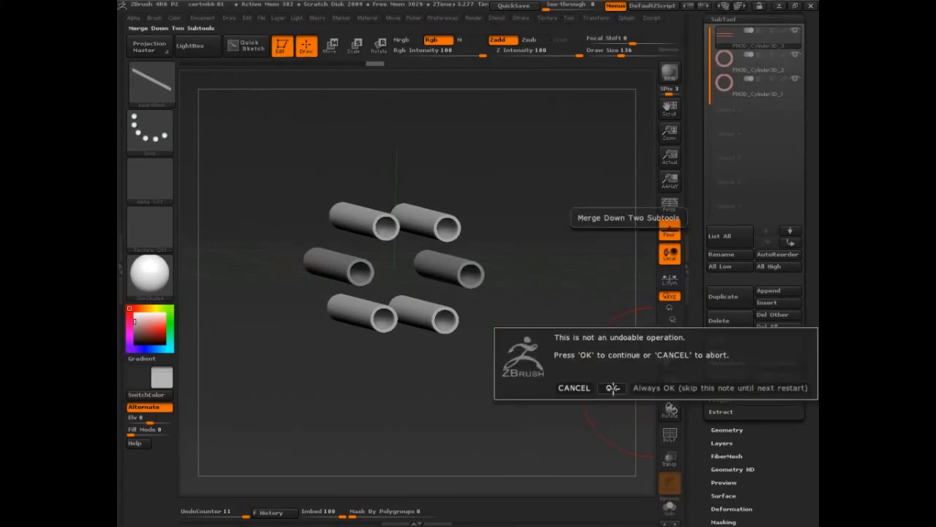
left_click(611, 388)
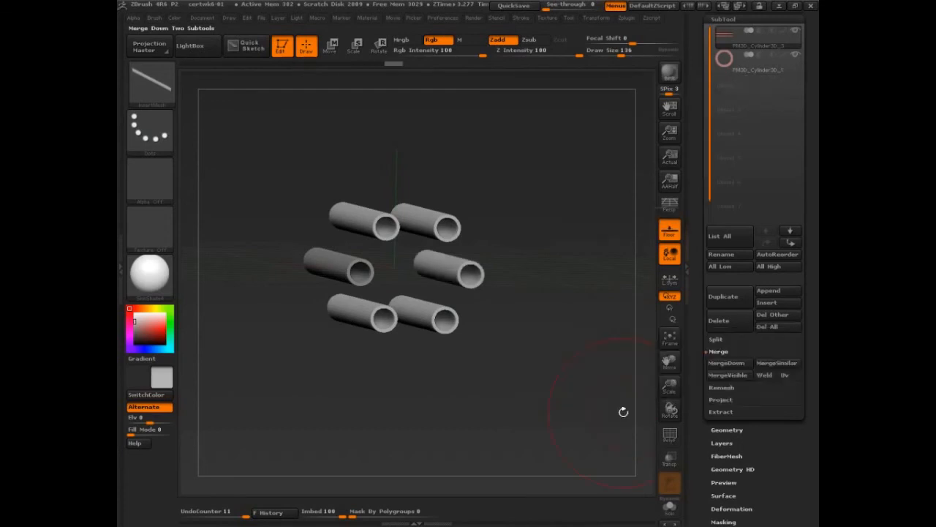
left_click(611, 388)
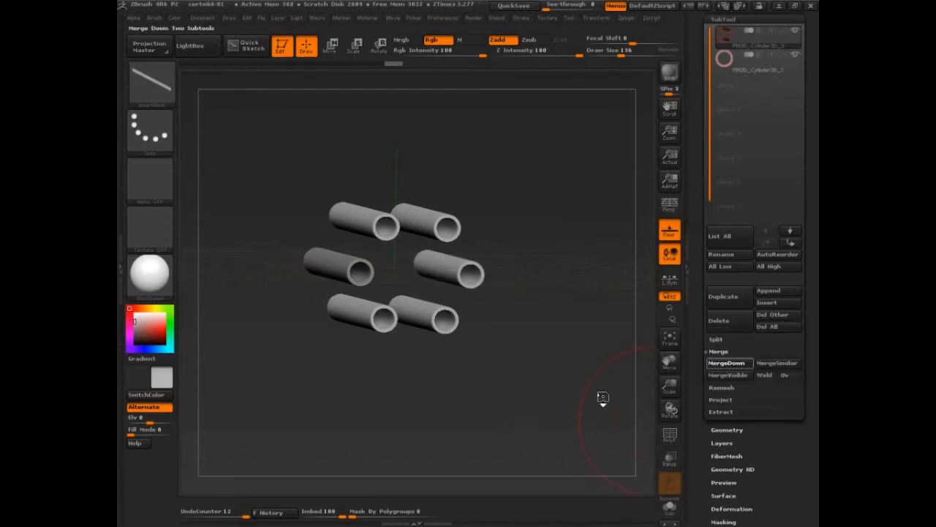
key("ctrl+shift")
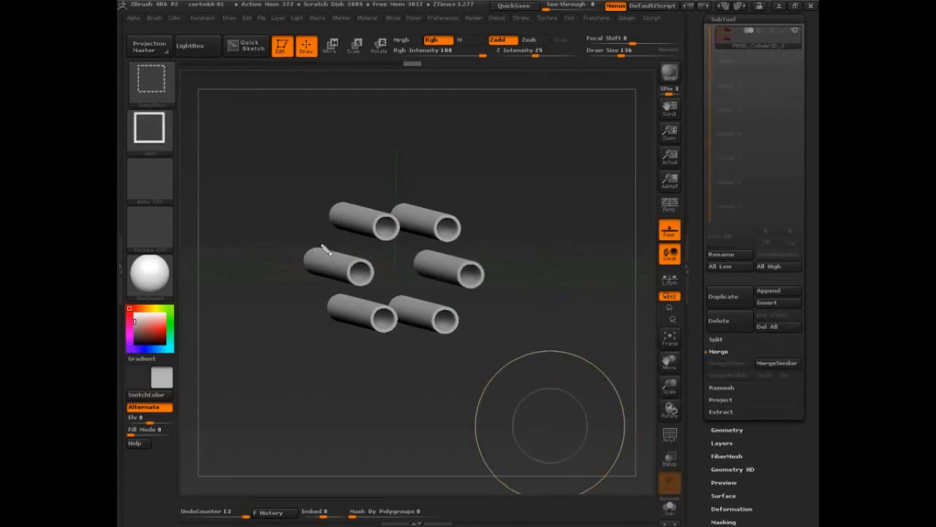
mouse_move(325, 251)
left_mouse_down()
mouse_move(326, 278)
mouse_move(335, 245)
left_mouse_up()
left_click_drag(439, 251, 437, 251)
left_click_drag(435, 208, 436, 208)
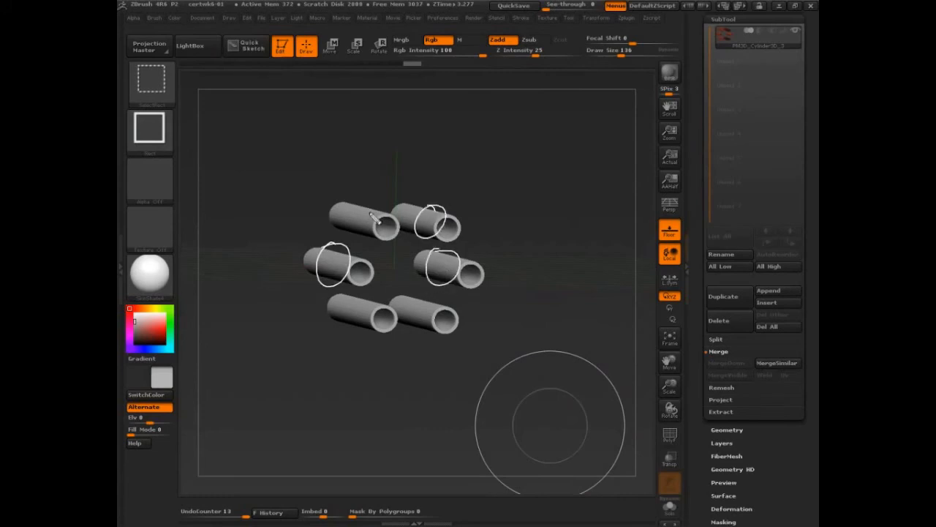
left_click_drag(375, 219, 380, 211)
left_click_drag(365, 311, 375, 307)
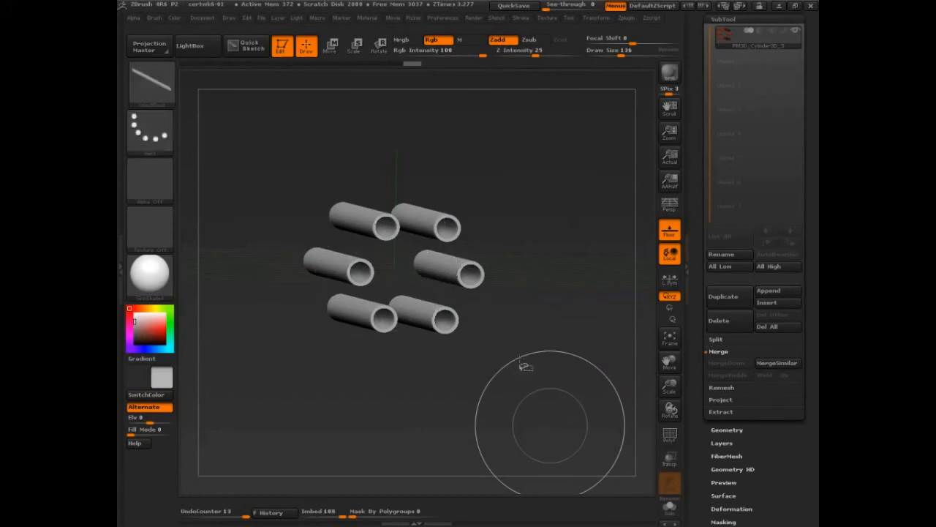
- Show the polyframe on the merged tubes and give each tube its own polygroup with Auto Groups
left_click(716, 340)
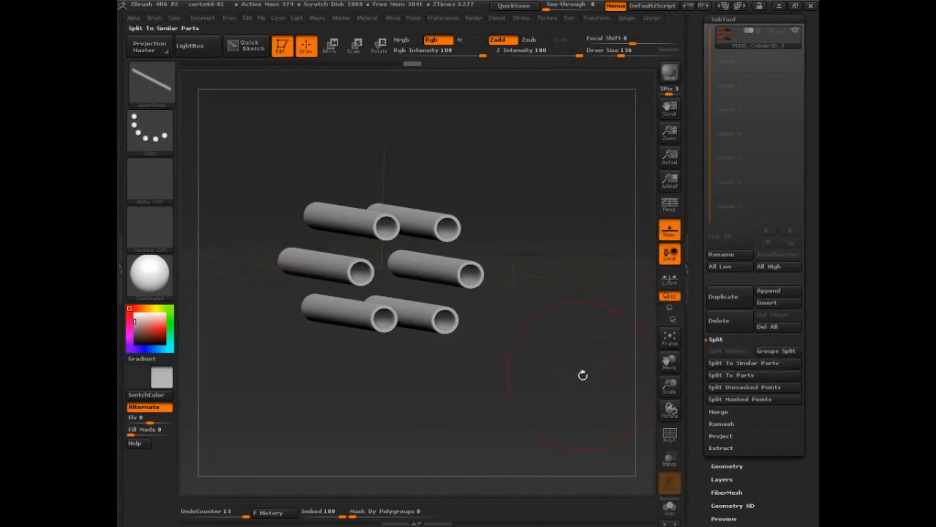
left_click_drag(583, 376, 600, 379)
key("shift+f")
left_click_drag(704, 424, 730, 269)
left_click(729, 232)
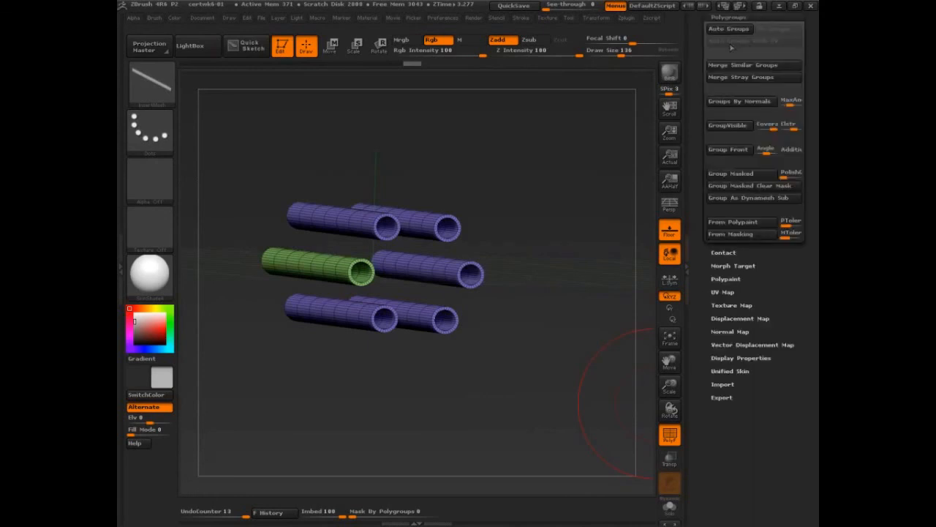
left_click(729, 29)
- Split the tube mesh into separate subtools by polygroup with Groups Split
left_click_drag(696, 129, 735, 250)
left_click(725, 258)
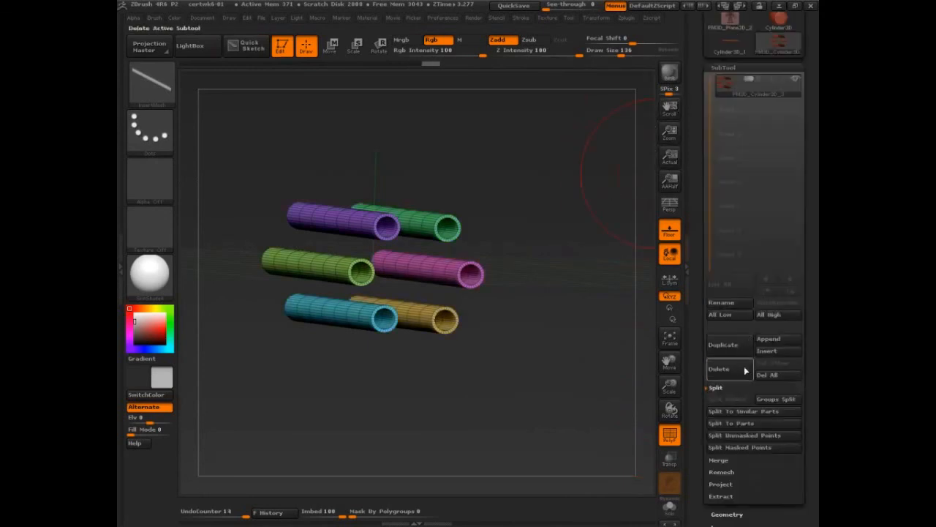
left_click(777, 401)
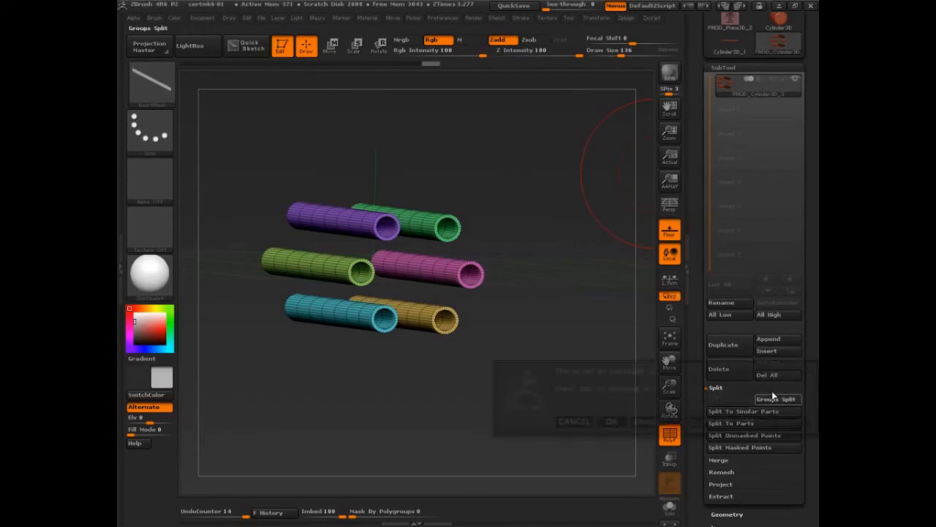
left_click(611, 419)
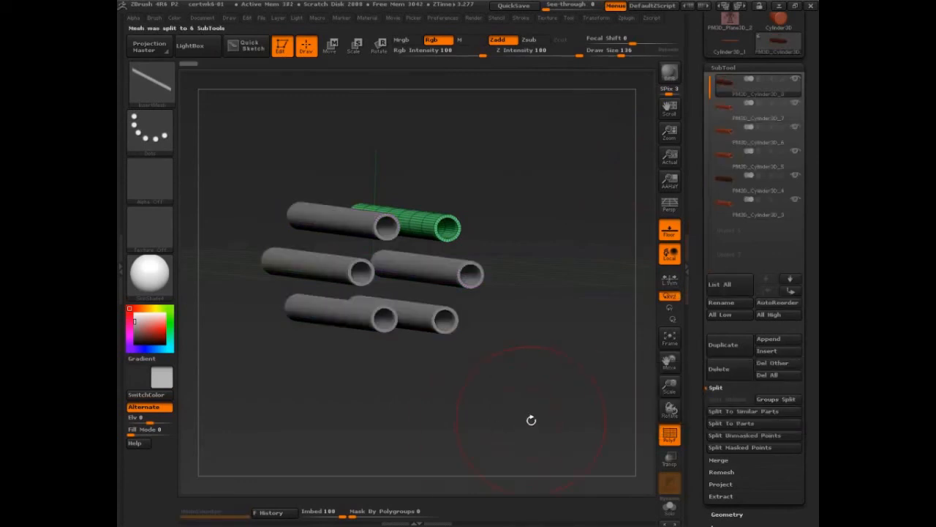
- Merge all six tube subtools back into a single subtool with MergeDown, skipping the confirmation note until the next restart
left_click_drag(531, 420, 560, 373)
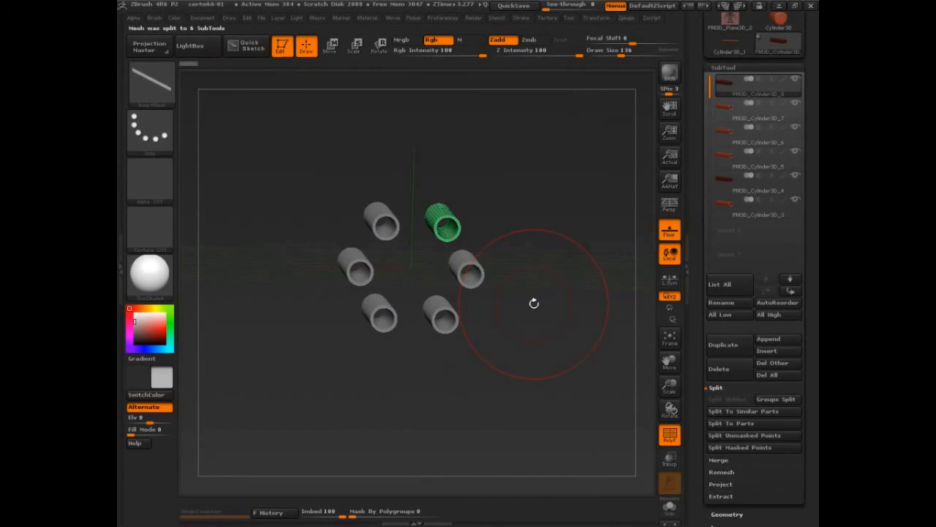
left_click(721, 389)
left_click(724, 401)
left_click(731, 415)
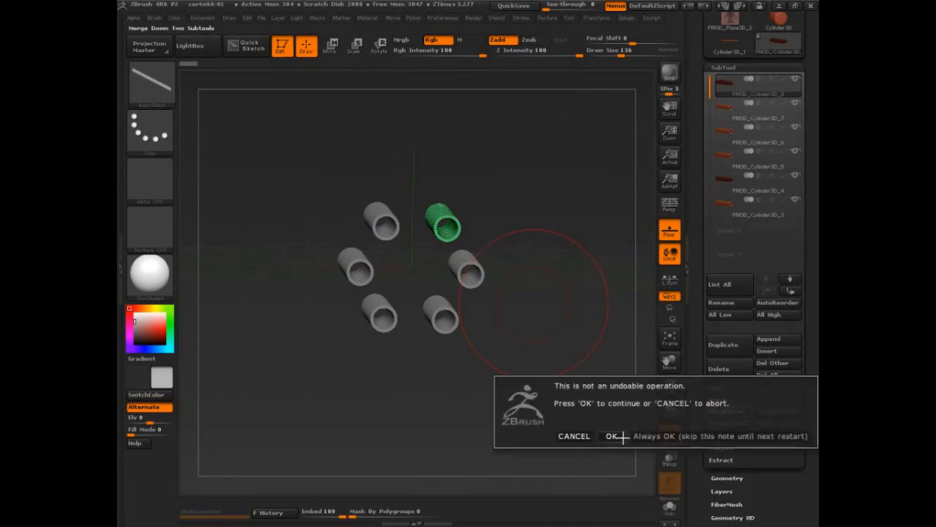
left_click(669, 436)
left_click(726, 411)
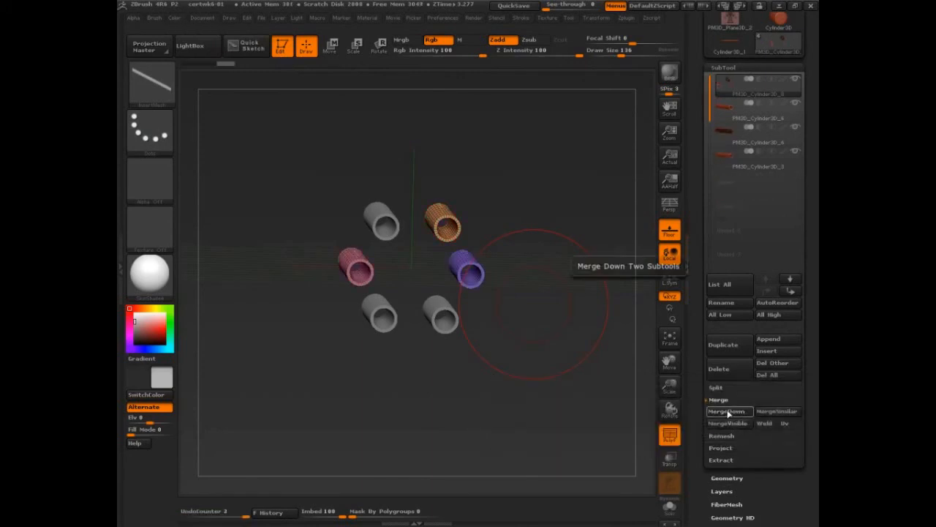
left_click(727, 411)
left_click(727, 412)
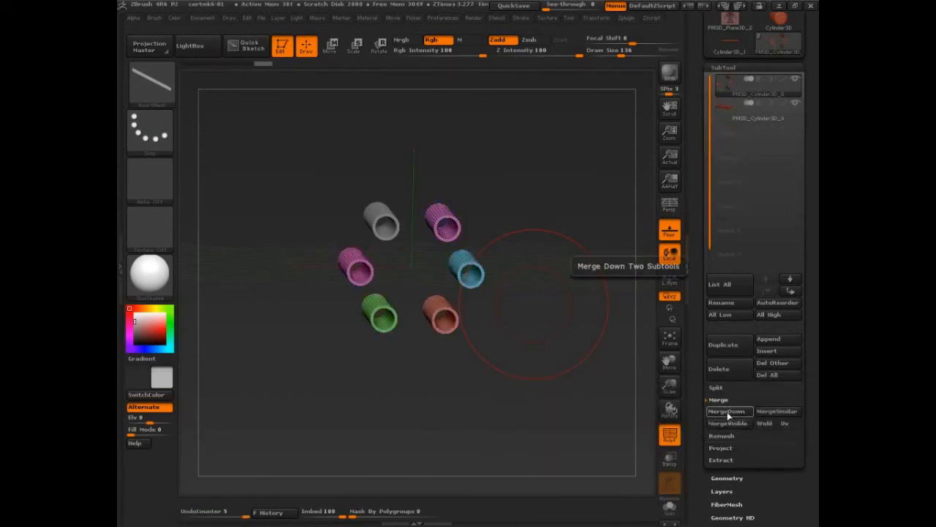
left_click(726, 411)
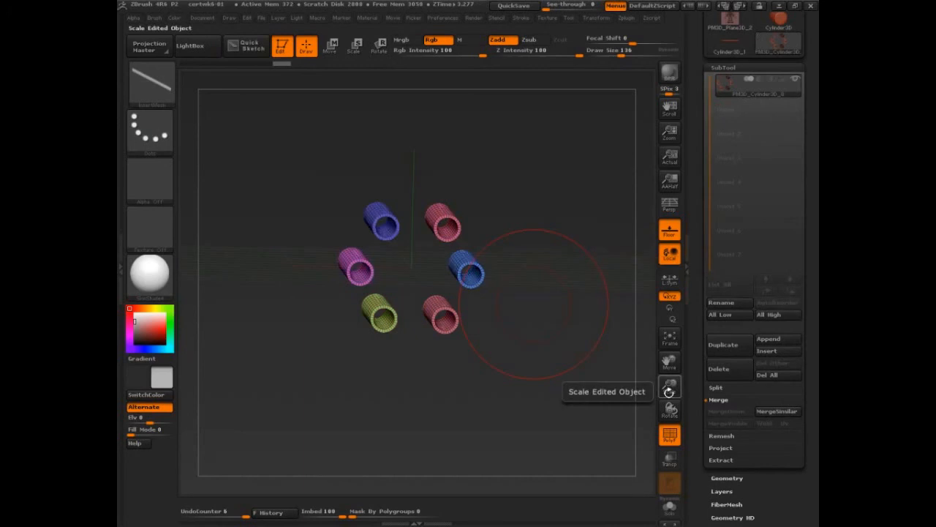